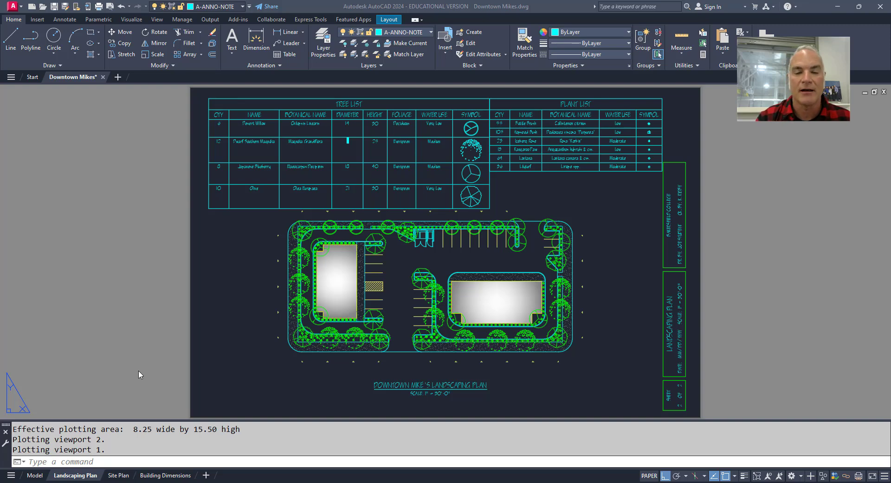
pyautogui.write('PUBLISH')
# - Start Batch Plot from the Application menu's Print options
pyautogui.press('Return')
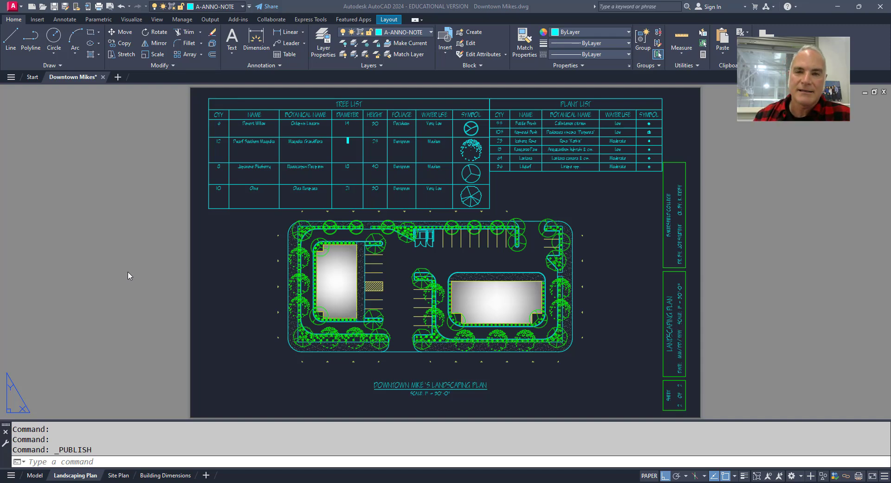
pyautogui.click(13, 6)
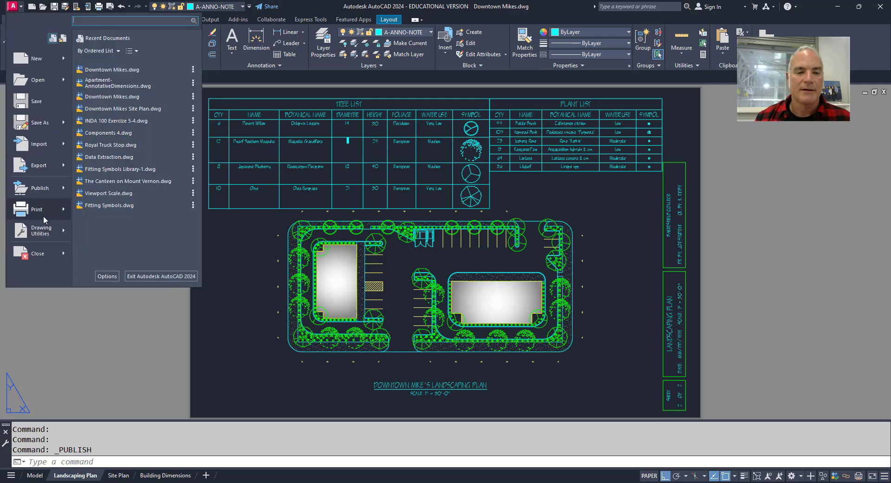
pyautogui.moveTo(37, 209)
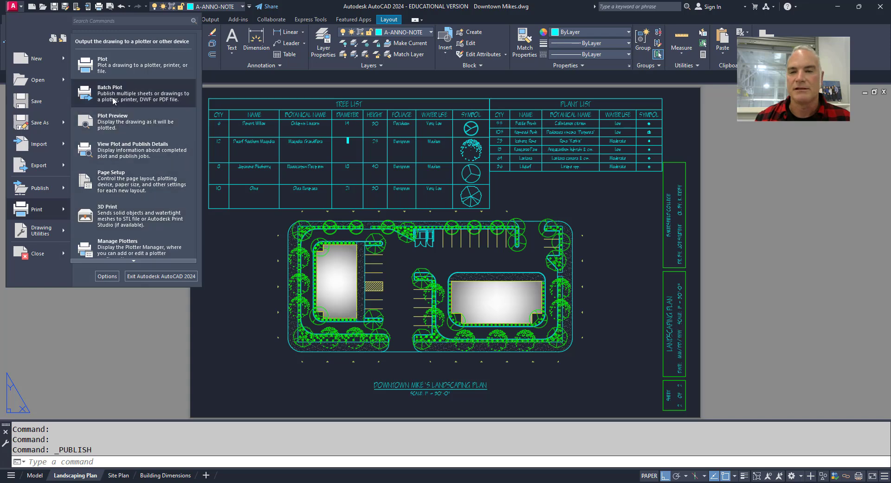
pyautogui.click(114, 98)
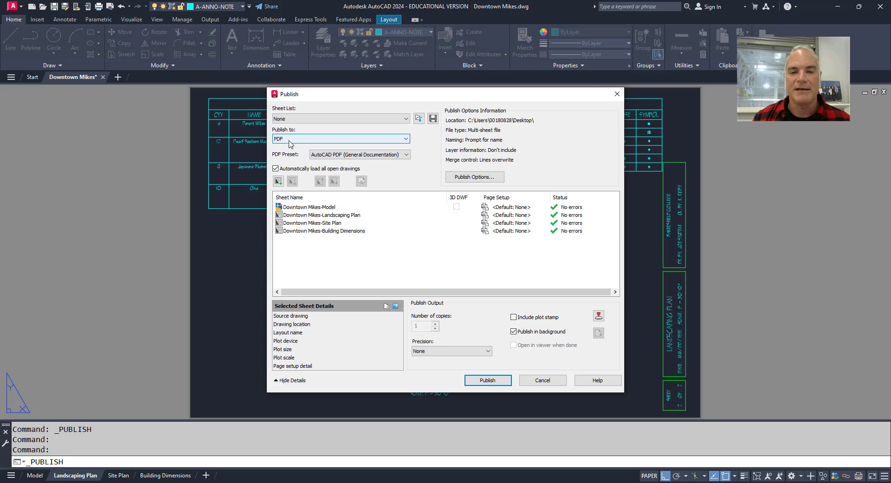
# - Set Publish to: PDF as the output format for the Downtown Mikes sheets
pyautogui.click(310, 140)
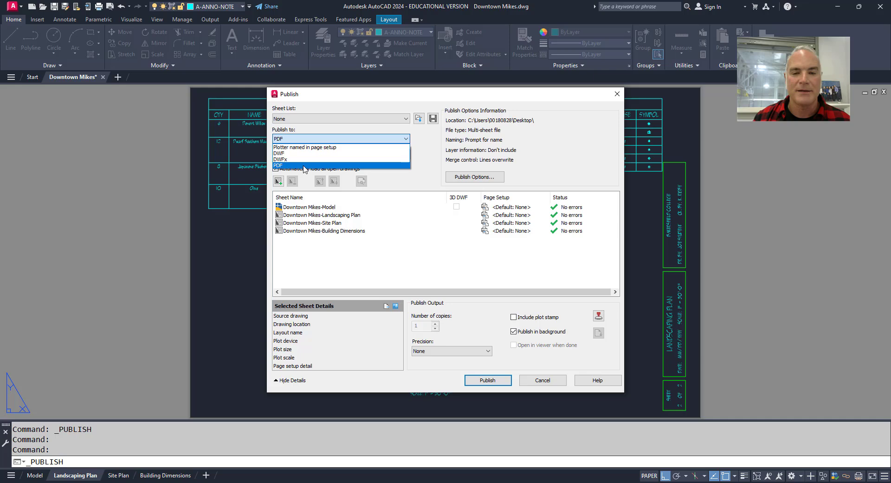
pyautogui.click(304, 168)
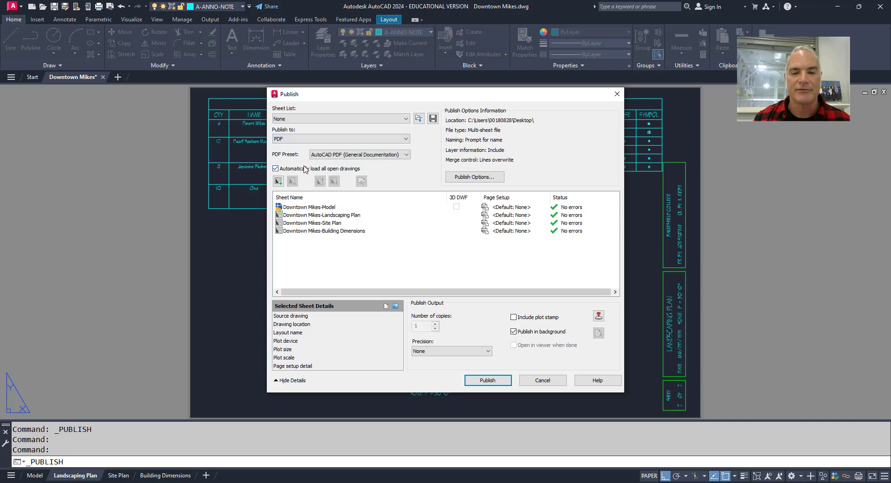
pyautogui.click(302, 141)
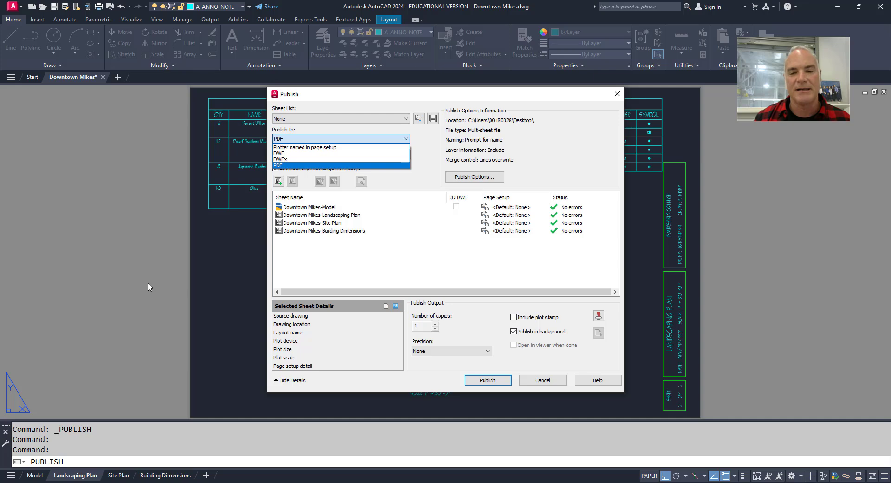
pyautogui.click(245, 165)
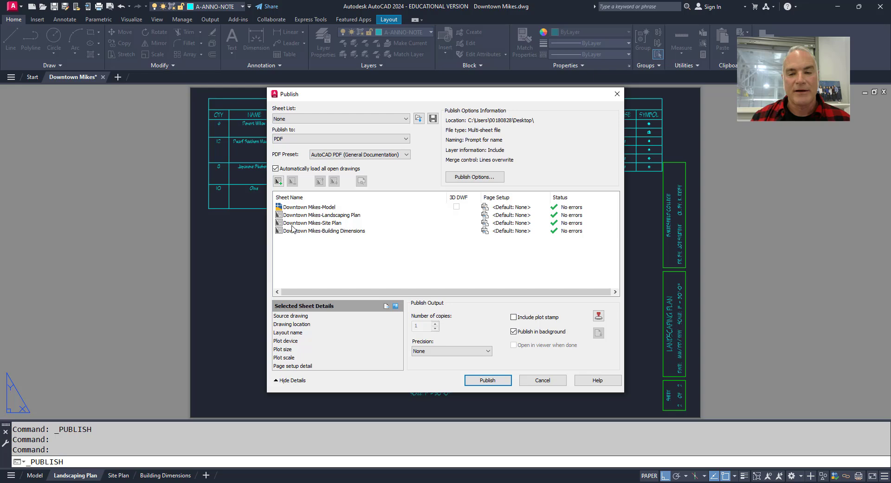
# - Review the Publish Options, keeping layer information included, and accept them
pyautogui.click(471, 178)
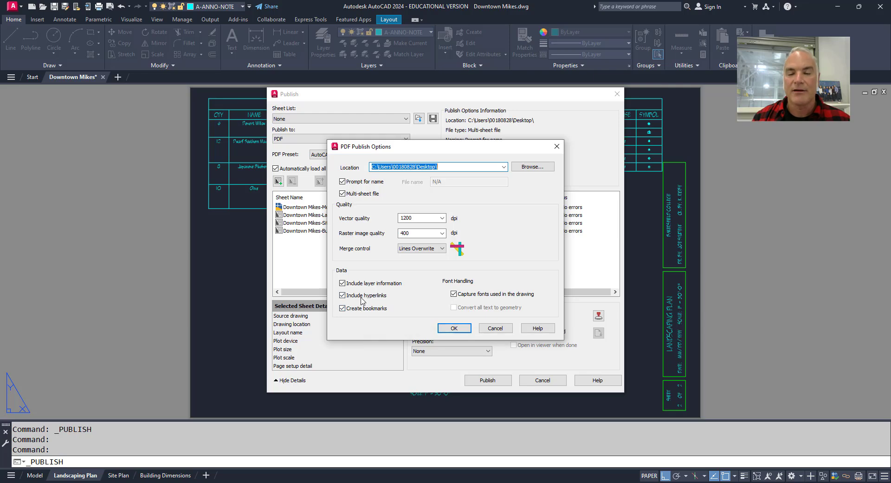
pyautogui.click(342, 283)
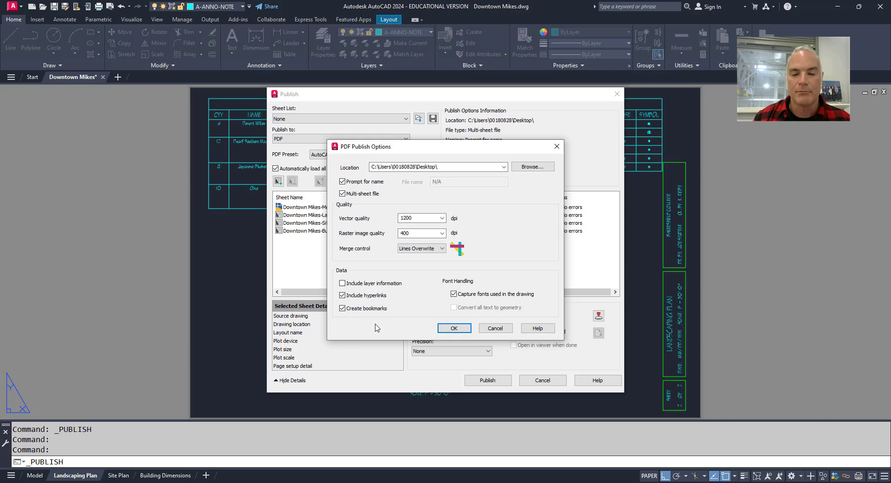
pyautogui.click(342, 283)
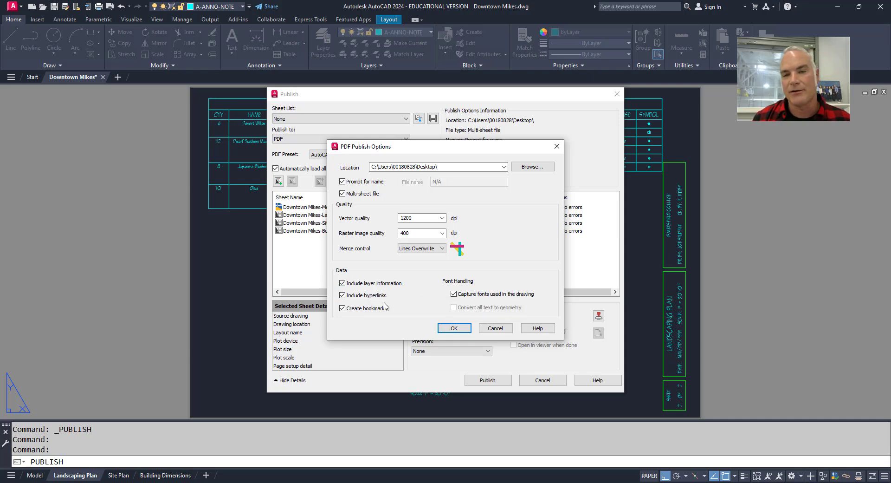
pyautogui.click(451, 329)
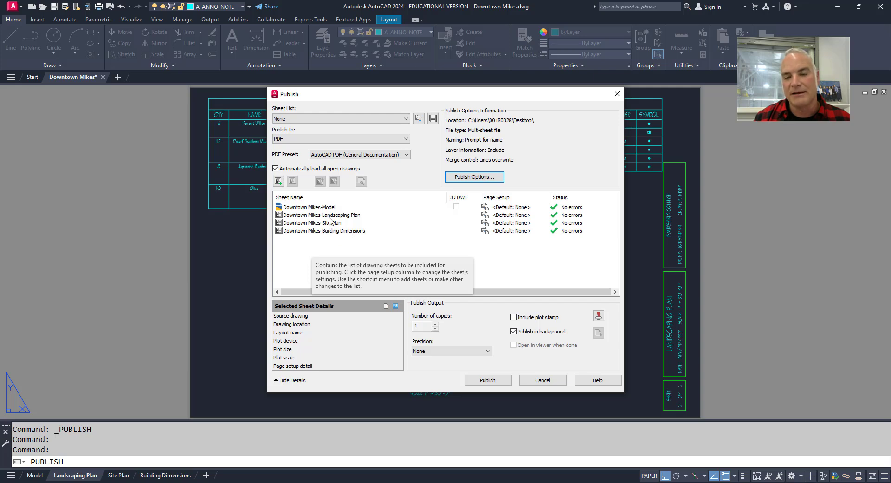
# - Remove the Downtown Mikes-Model sheet from the publish list
pyautogui.click(291, 208)
pyautogui.rightClick(291, 209)
pyautogui.click(317, 245)
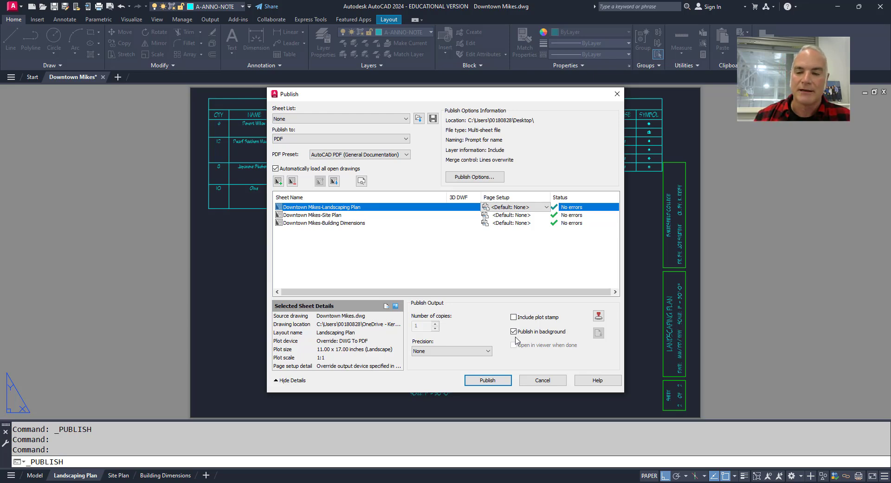
# - Publish the three sheets, saving Downtown Mikes.pdf into the Downloads folder
pyautogui.click(488, 380)
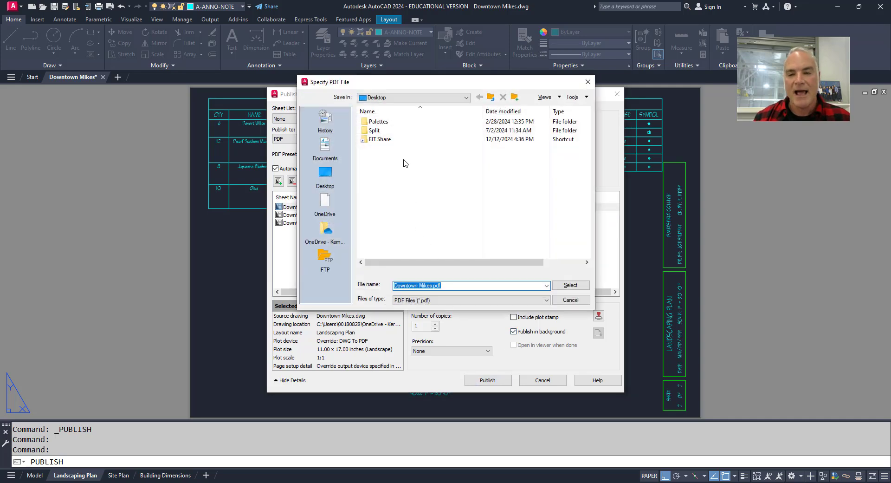
pyautogui.click(413, 98)
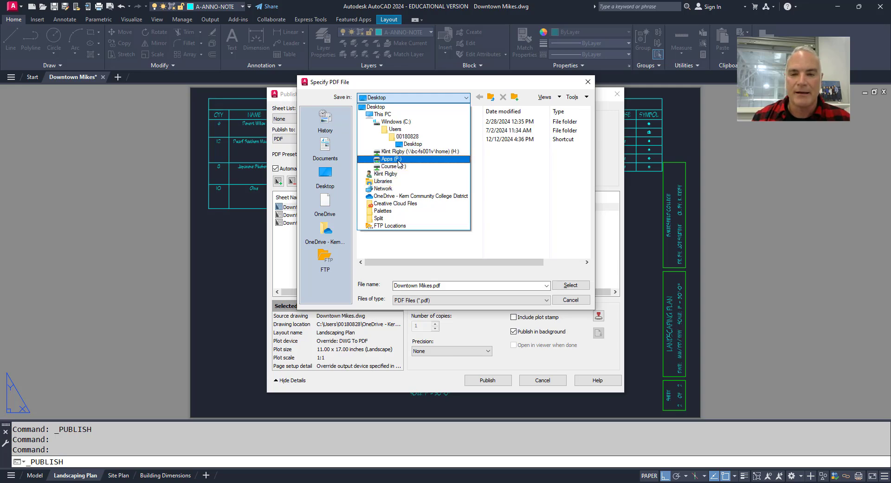
pyautogui.click(387, 173)
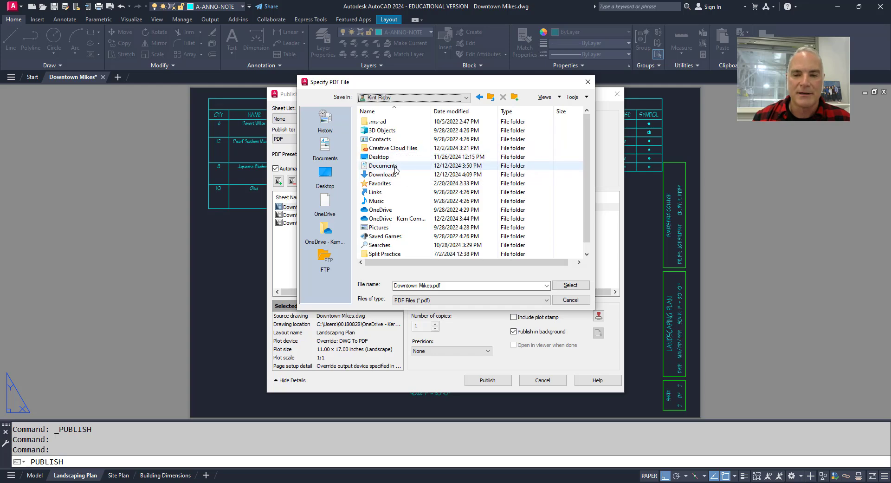
pyautogui.doubleClick(383, 174)
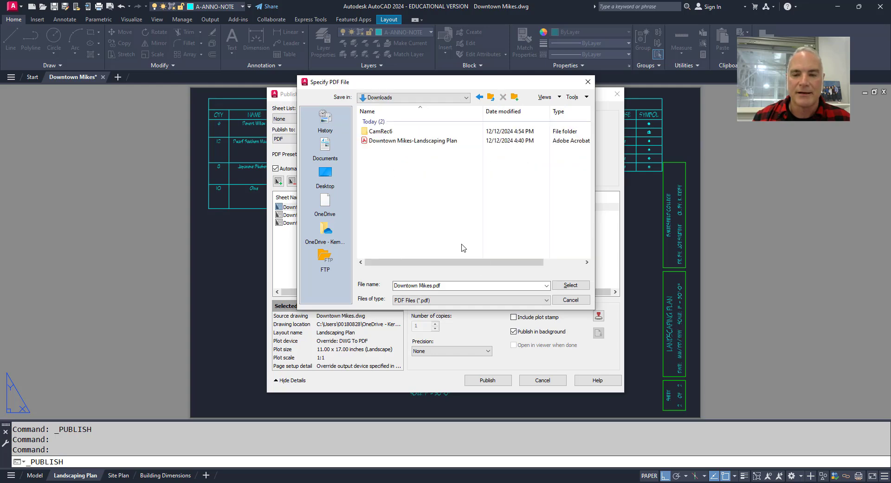
pyautogui.click(570, 285)
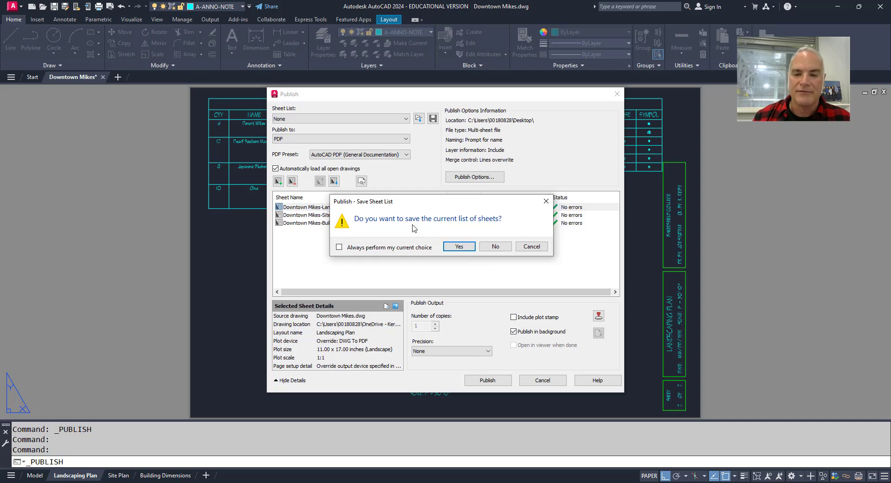
# - Decline saving the sheet list and dismiss the background publishing notice
pyautogui.click(495, 247)
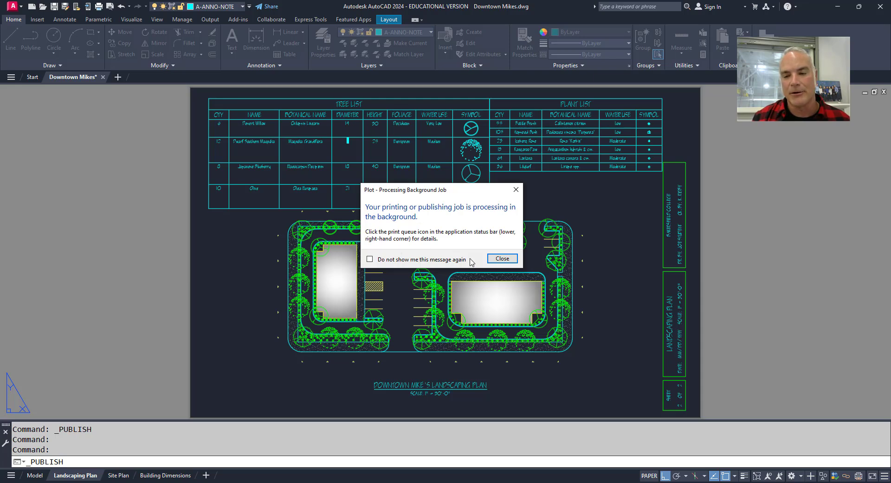
pyautogui.click(502, 258)
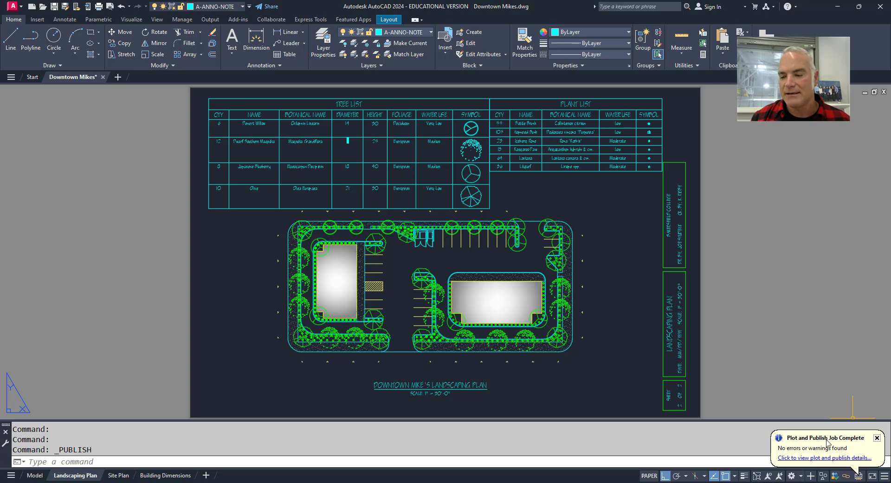
# - Dismiss the plot and publish job complete notification
pyautogui.click(876, 438)
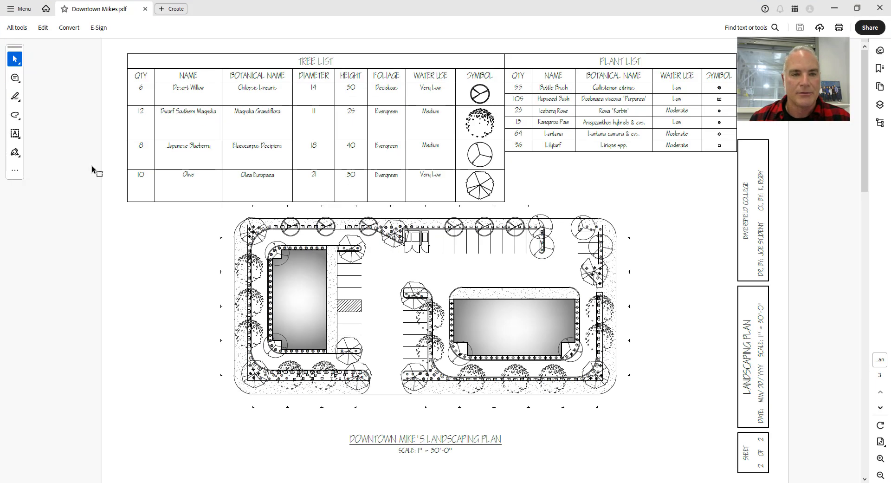
pyautogui.scroll(-5, 622, 206)
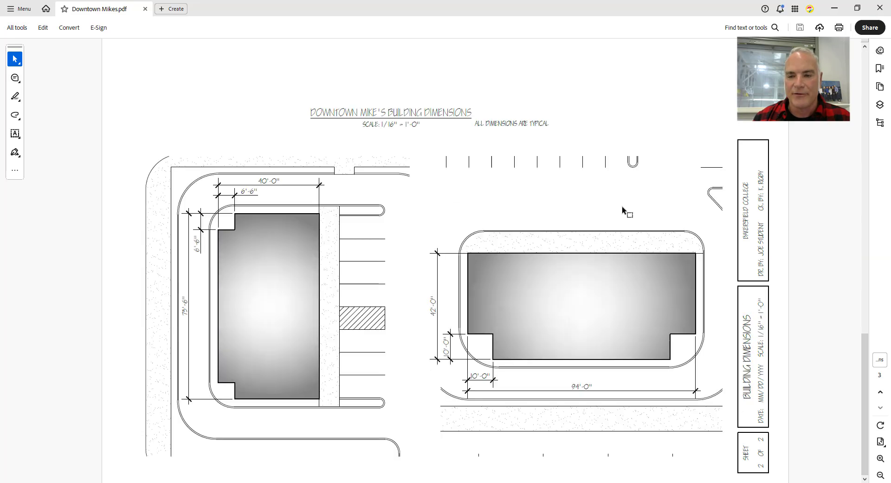
pyautogui.scroll(5, 623, 206)
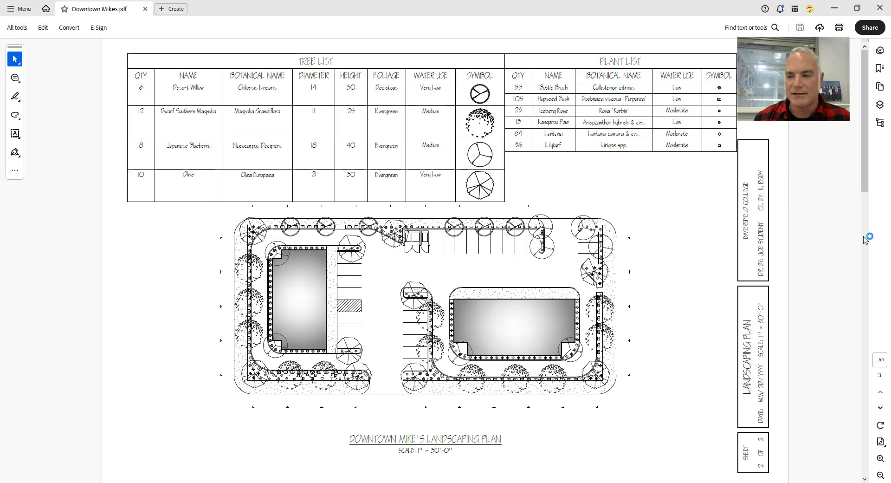
pyautogui.scroll(-5, 851, 243)
pyautogui.scroll(-5, 869, 320)
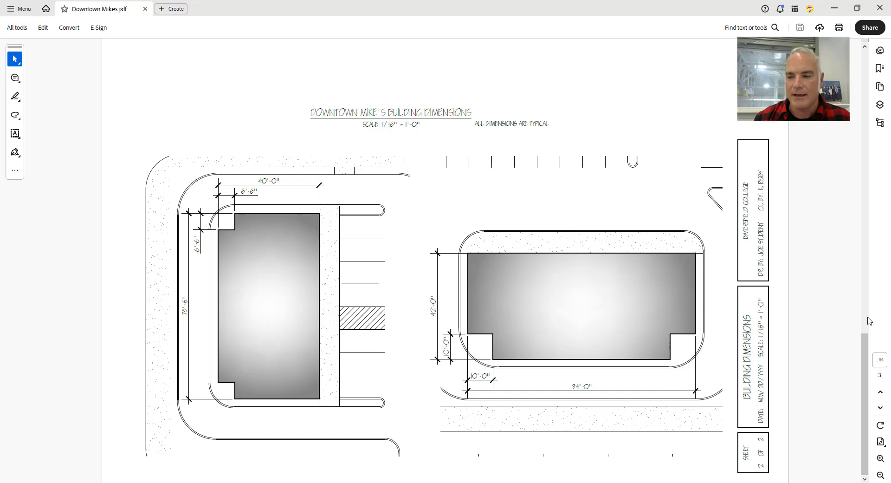
pyautogui.scroll(5, 868, 126)
pyautogui.scroll(5, 868, 126)
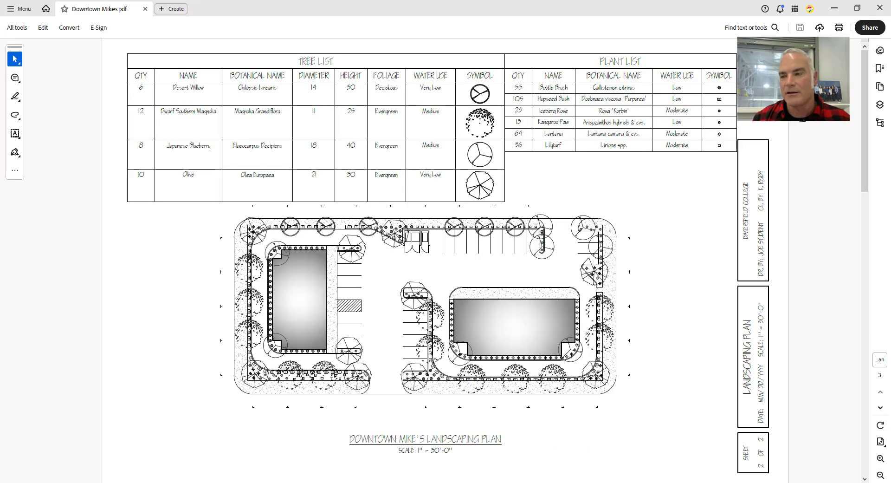
# - Show the PDF's layer list with CAD layers like C-PRKG-STRP, L-TREE and A-WALL
pyautogui.click(880, 86)
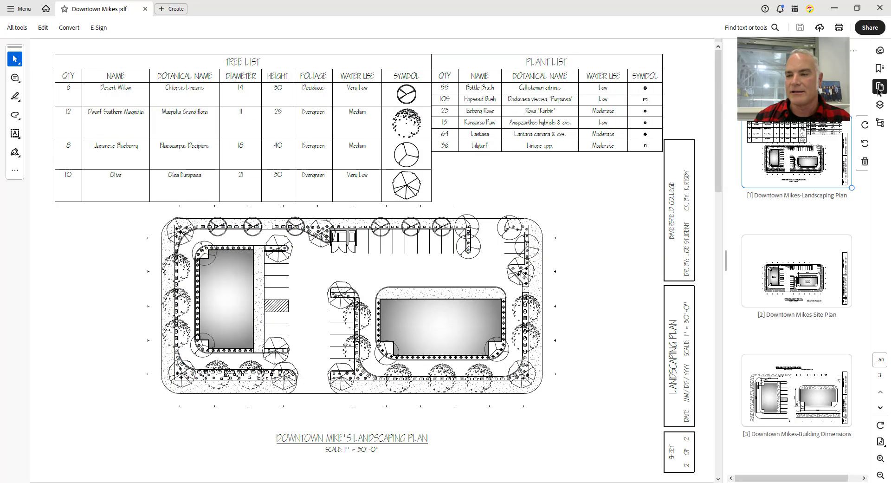
pyautogui.click(880, 123)
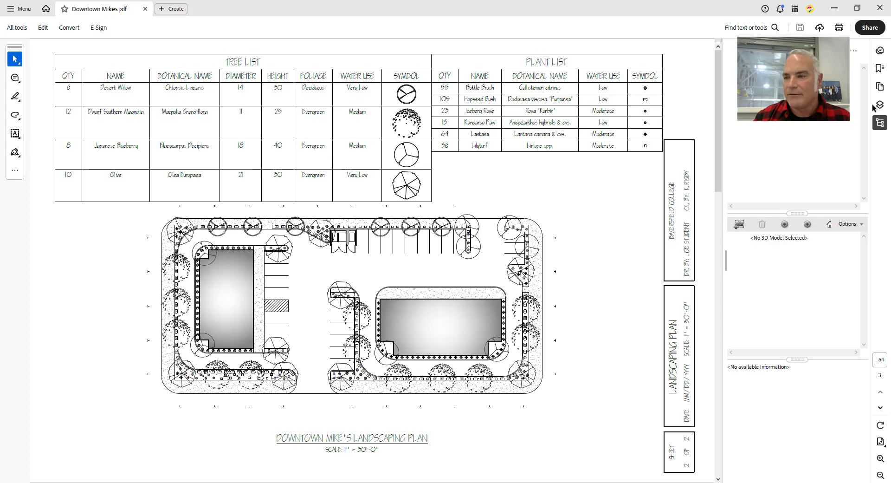
pyautogui.click(880, 104)
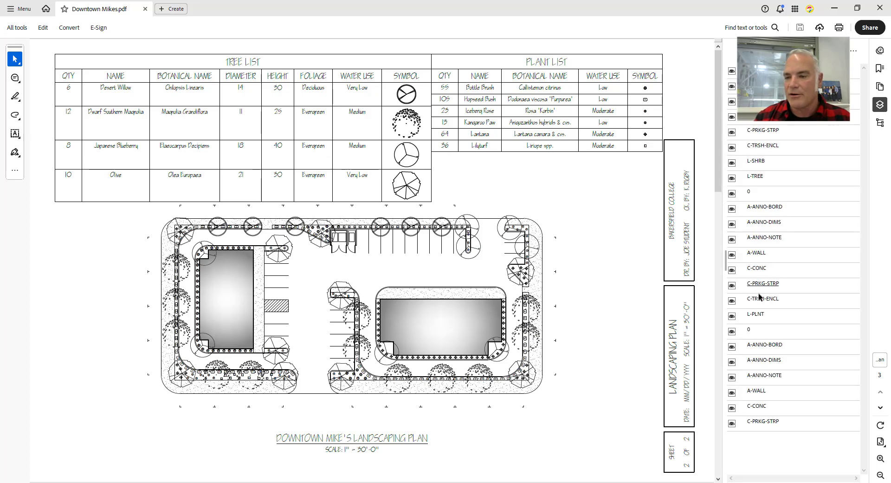